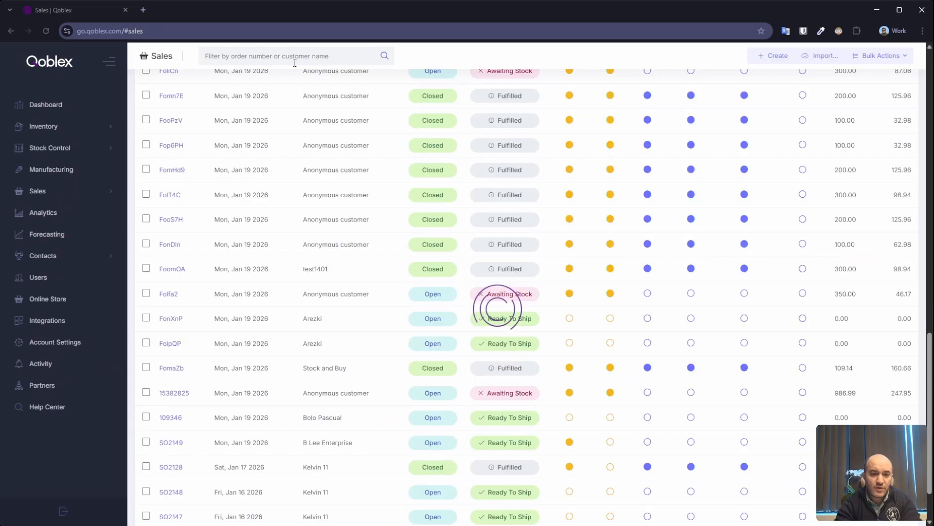
Find the Nike Inc. sales order by its order number and open it
{"action": "left_click", "coordinate": [295, 59]}
{"action": "type", "text": "SO"}
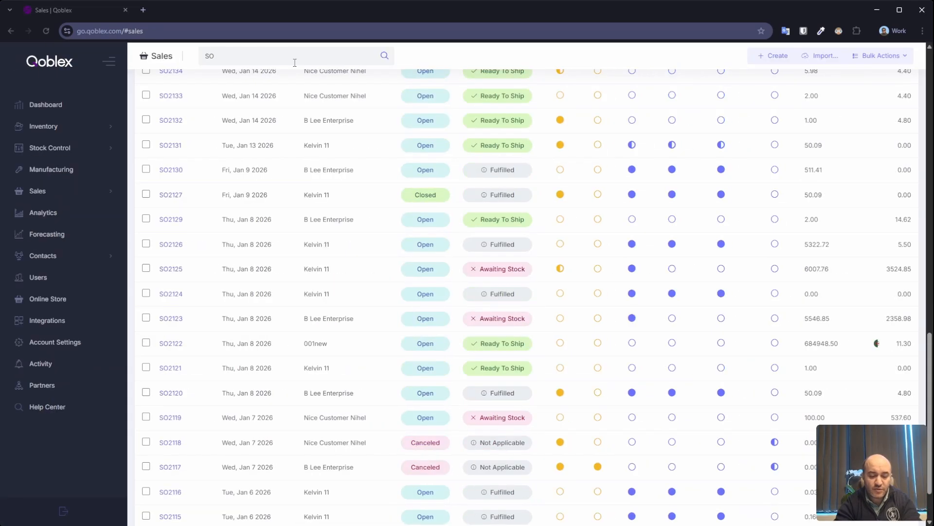
{"action": "type", "text": "2036"}
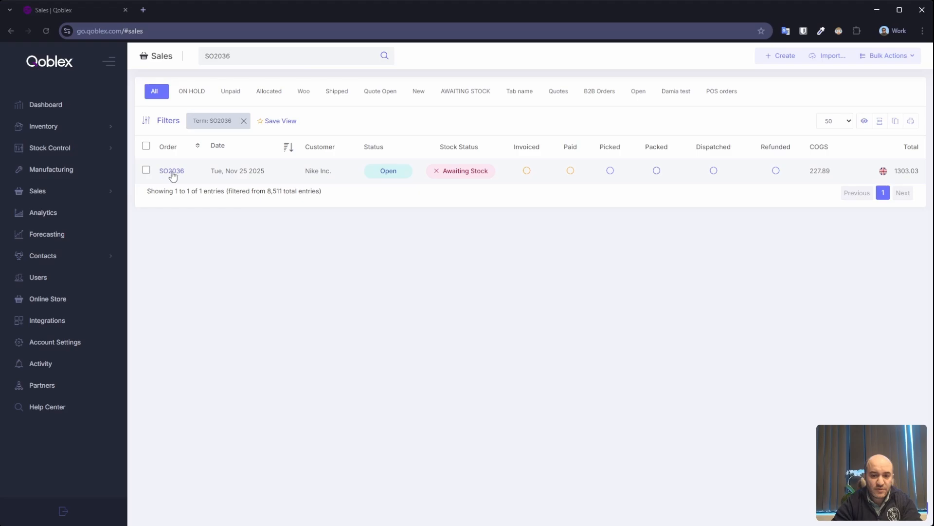
{"action": "left_click", "coordinate": [171, 171]}
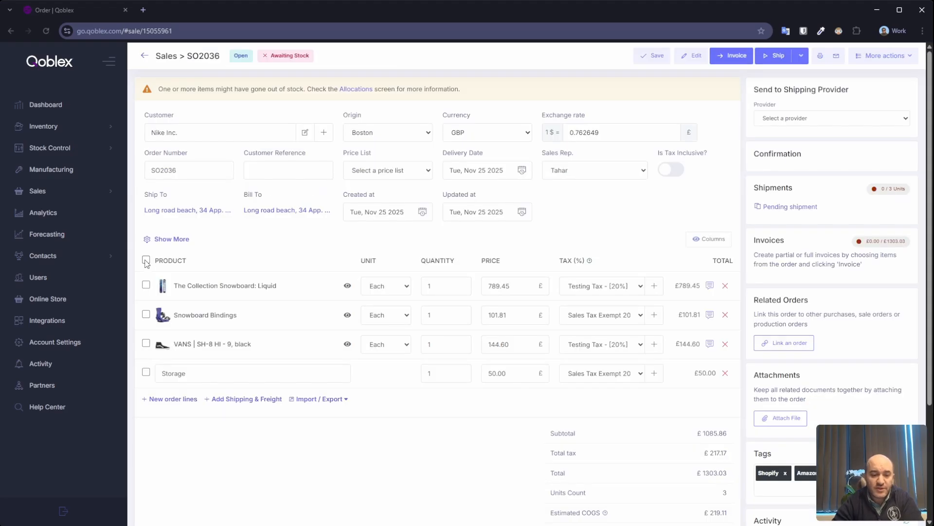
Create an invoice from all order lines, leaving out VANS | SH-8 HI - 9, black, and authorize it
{"action": "left_click", "coordinate": [146, 260]}
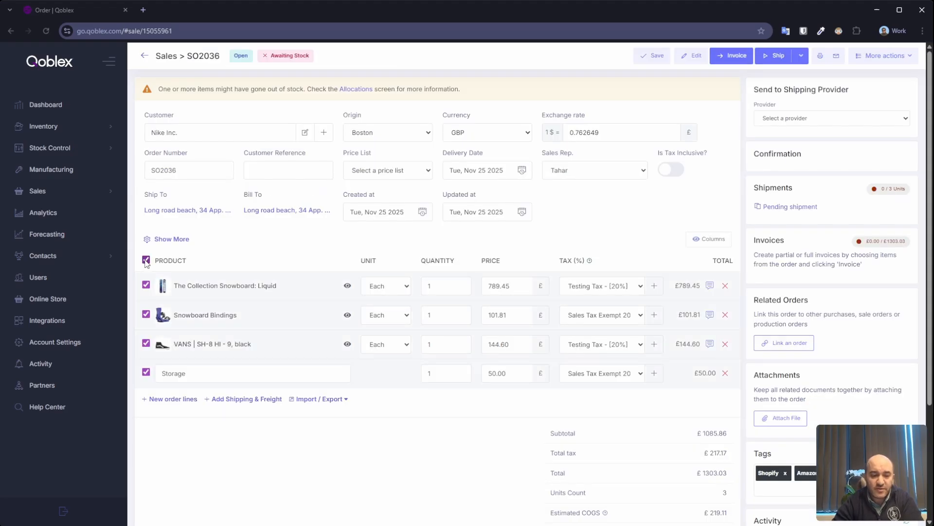
{"action": "left_click", "coordinate": [722, 56]}
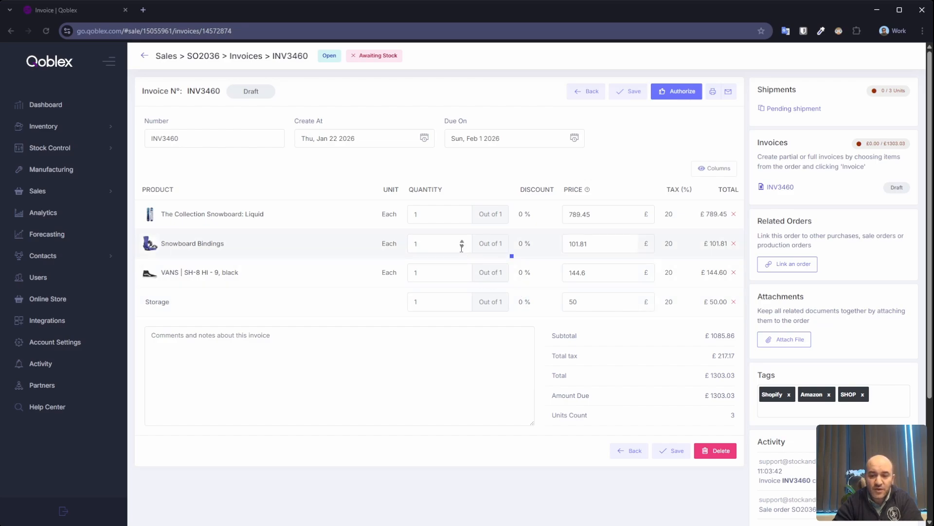
{"action": "left_click", "coordinate": [734, 273]}
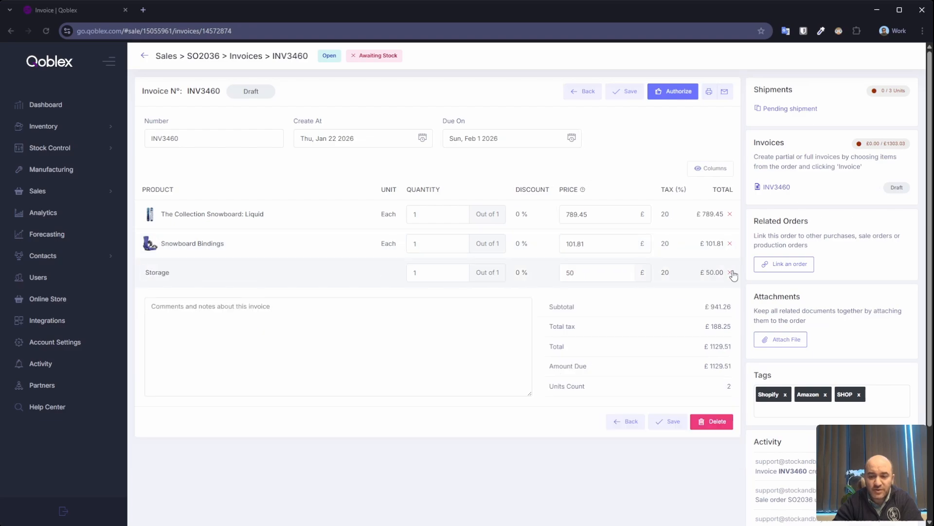
{"action": "left_click", "coordinate": [661, 92]}
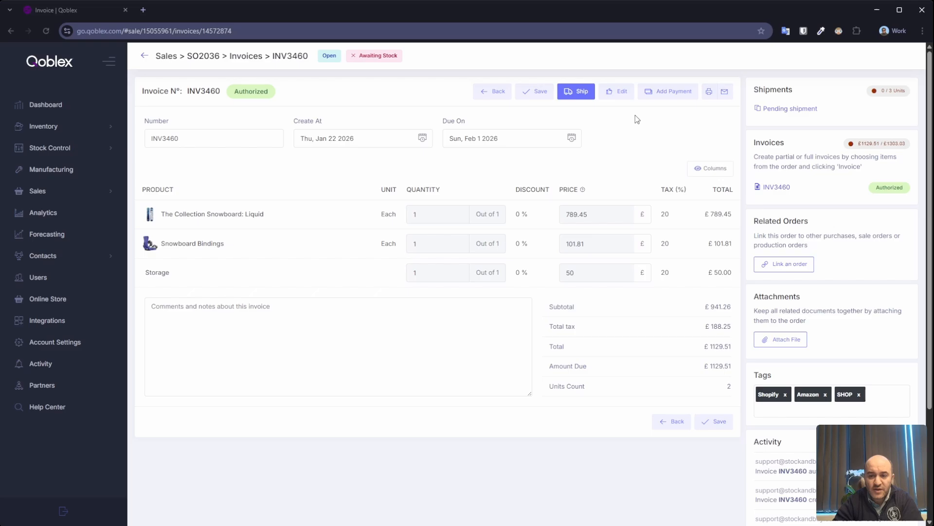
Record a payment of £1129.5146 dated Jan 22 2026 on the invoice, with Cash Refund as the gateway
{"action": "left_click", "coordinate": [664, 91]}
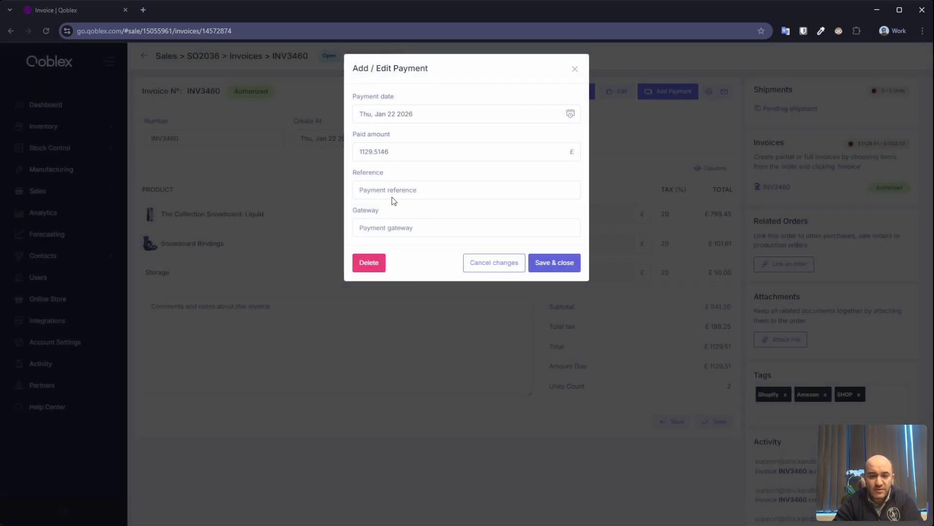
{"action": "left_click", "coordinate": [389, 152]}
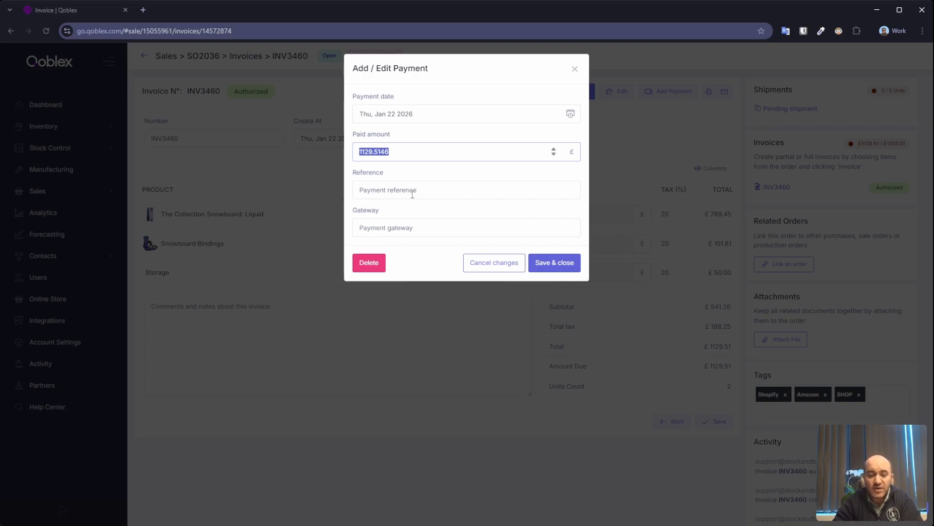
{"action": "left_click", "coordinate": [399, 228]}
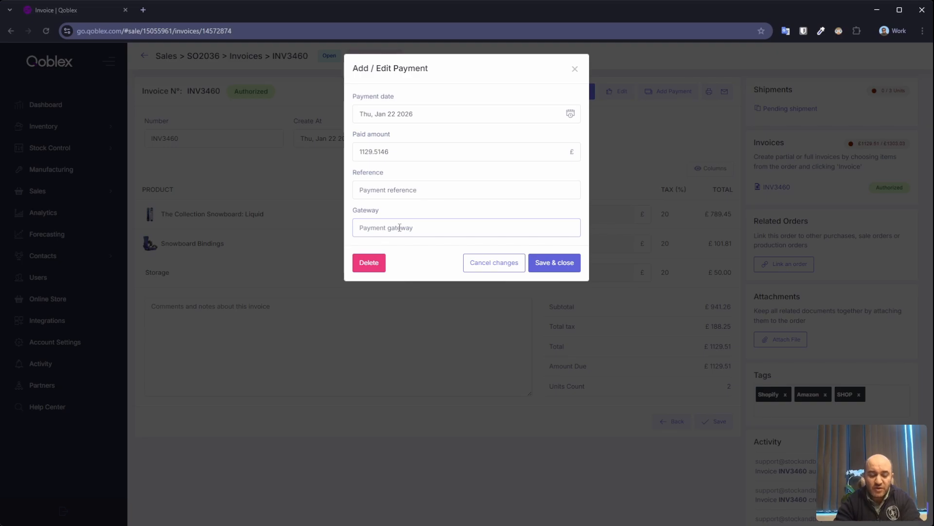
{"action": "left_click", "coordinate": [560, 265]}
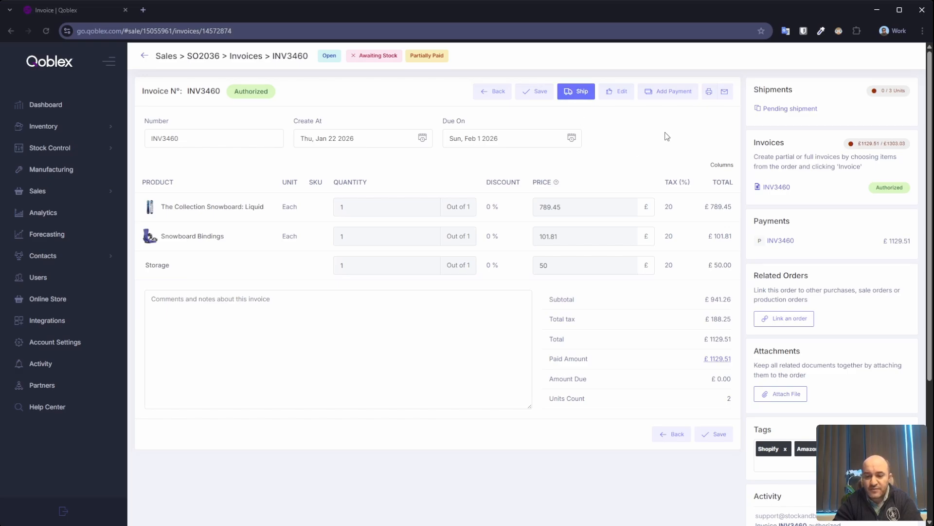
Return to the sales order and show the Invoiced column in its product lines
{"action": "key", "text": "alt+Left"}
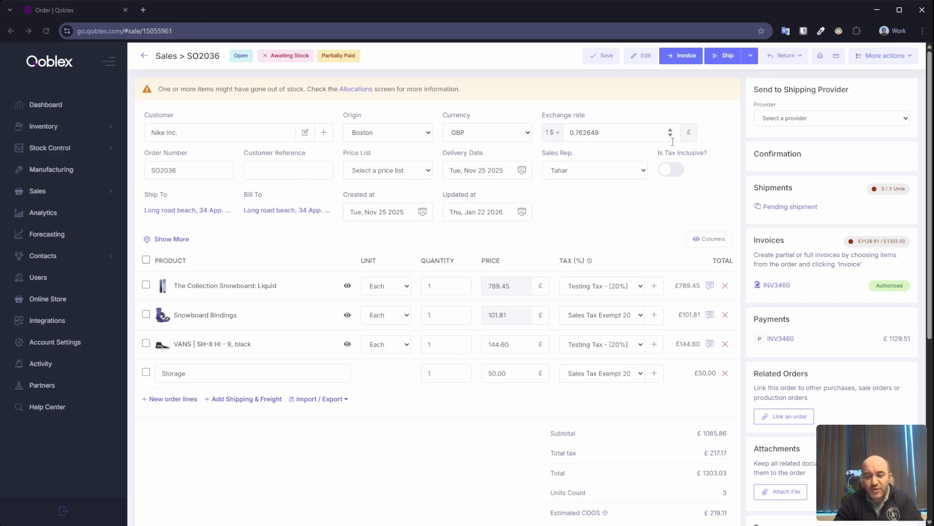
{"action": "left_click", "coordinate": [709, 238]}
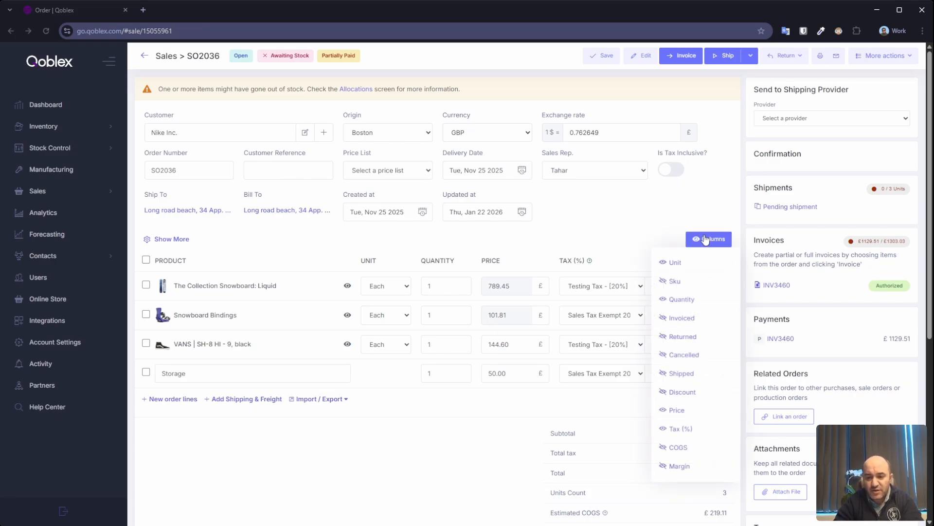
{"action": "left_click", "coordinate": [675, 318]}
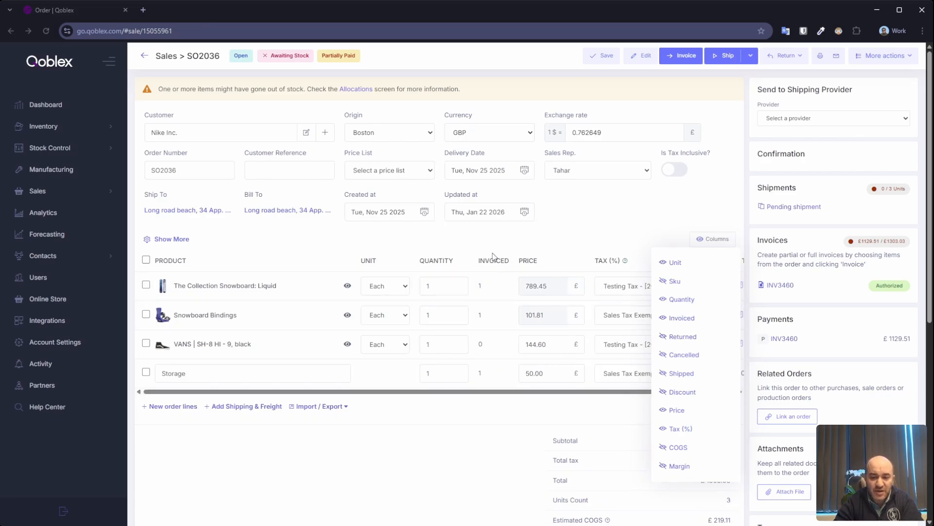
{"action": "left_click", "coordinate": [493, 256]}
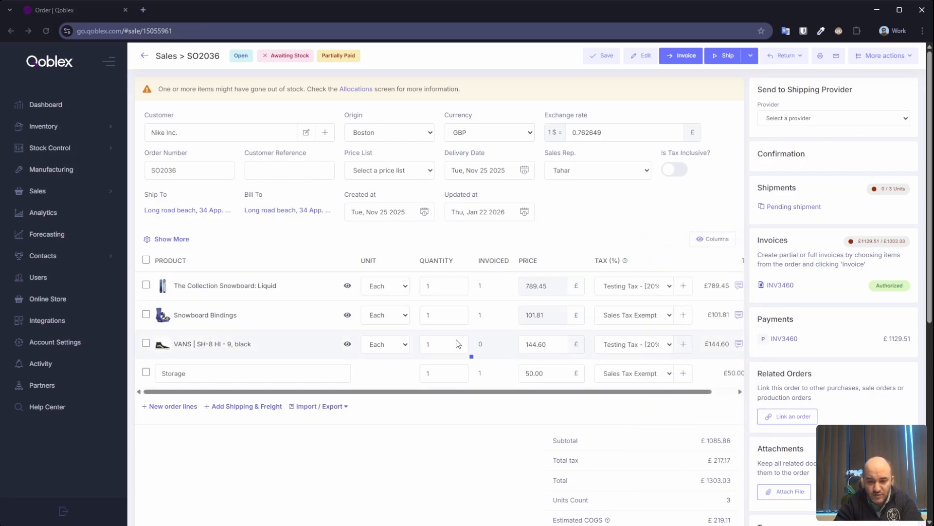
Create a second invoice for only the VANS | SH-8 HI - 9, black line and authorize it
{"action": "left_click", "coordinate": [146, 343]}
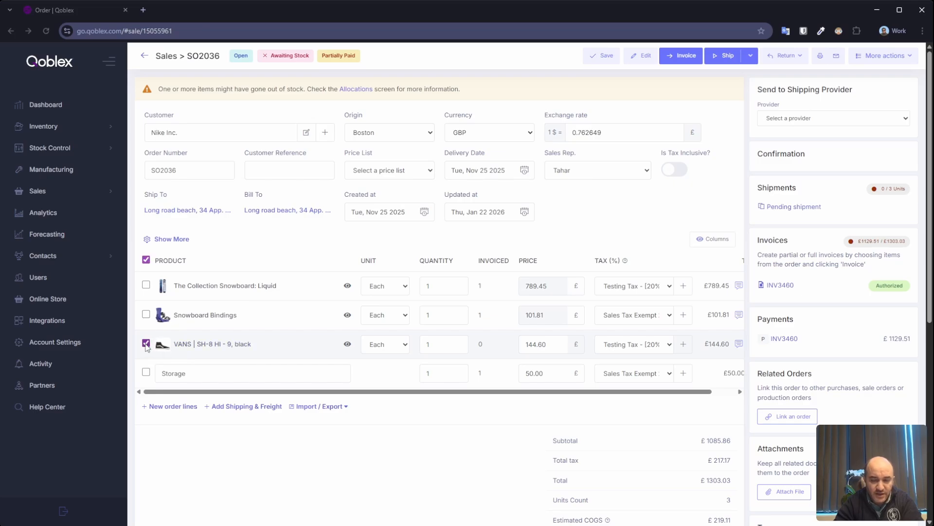
{"action": "left_click", "coordinate": [683, 56]}
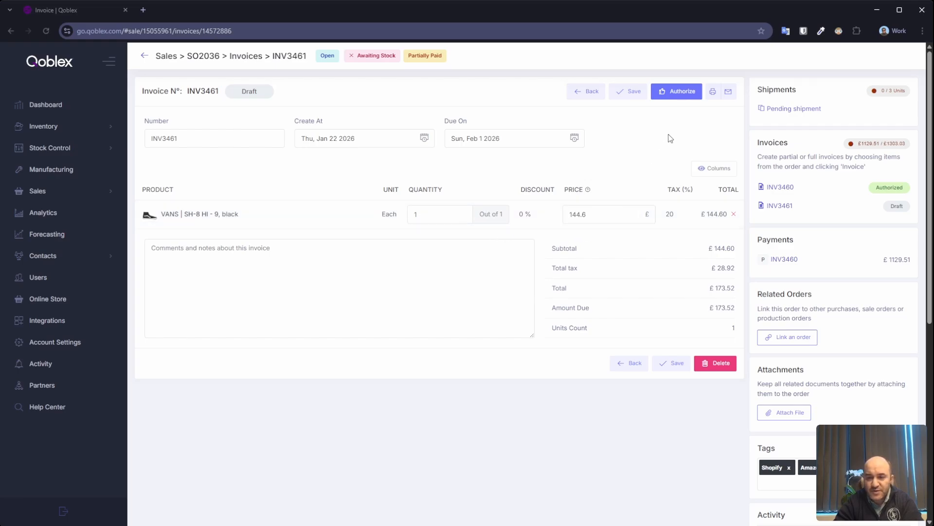
{"action": "left_click", "coordinate": [674, 95]}
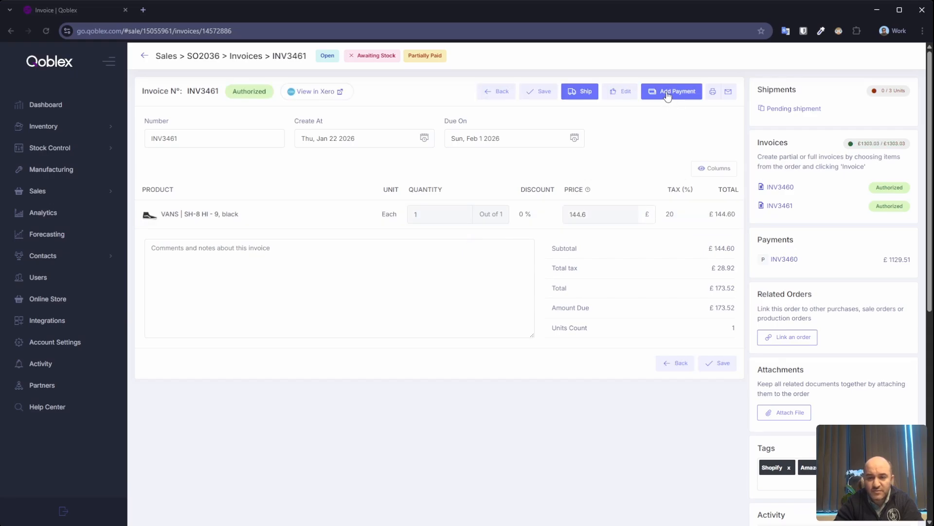
Record a payment of £173.5179 dated Jan 22 2026 on the VANS invoice and return to the sales order
{"action": "left_click", "coordinate": [668, 94]}
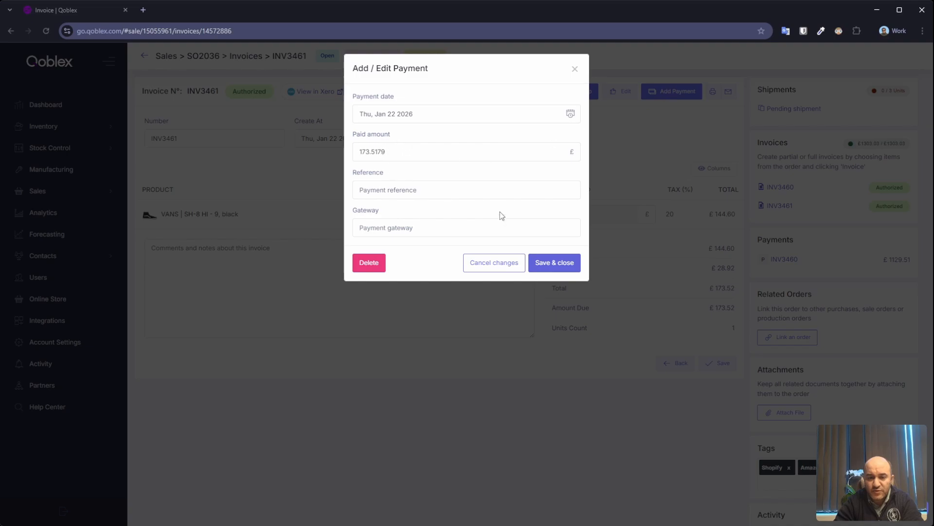
{"action": "left_click", "coordinate": [558, 269]}
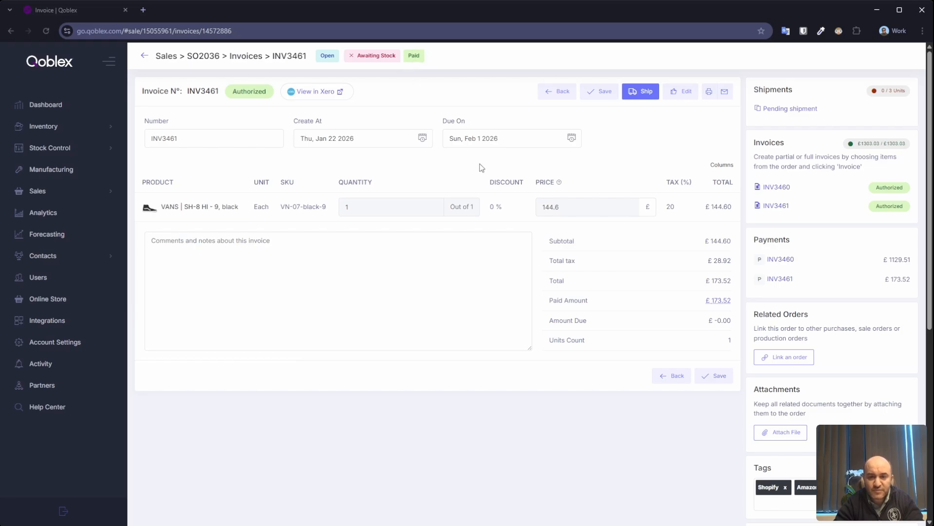
{"action": "left_click", "coordinate": [554, 97]}
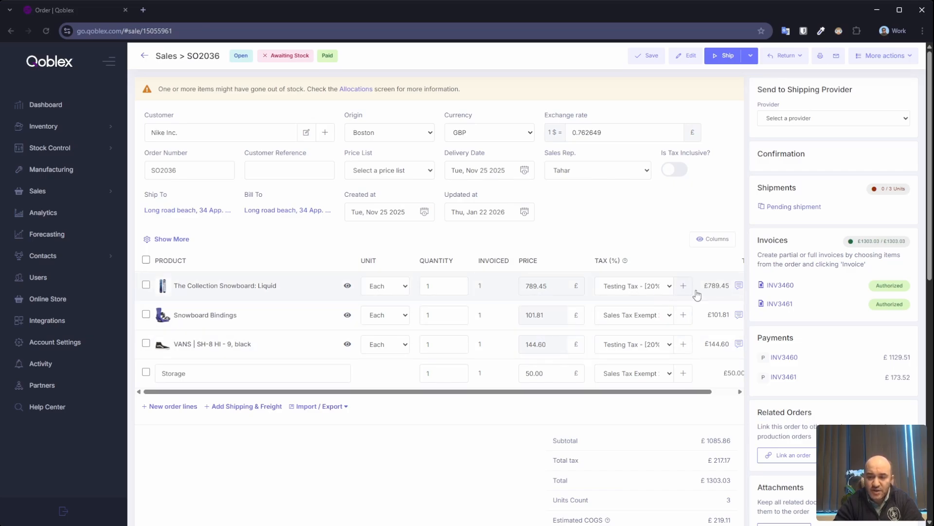
Open the first invoice, delete its £1129.51 payment and try to unlock the invoice for editing
{"action": "left_click", "coordinate": [773, 285]}
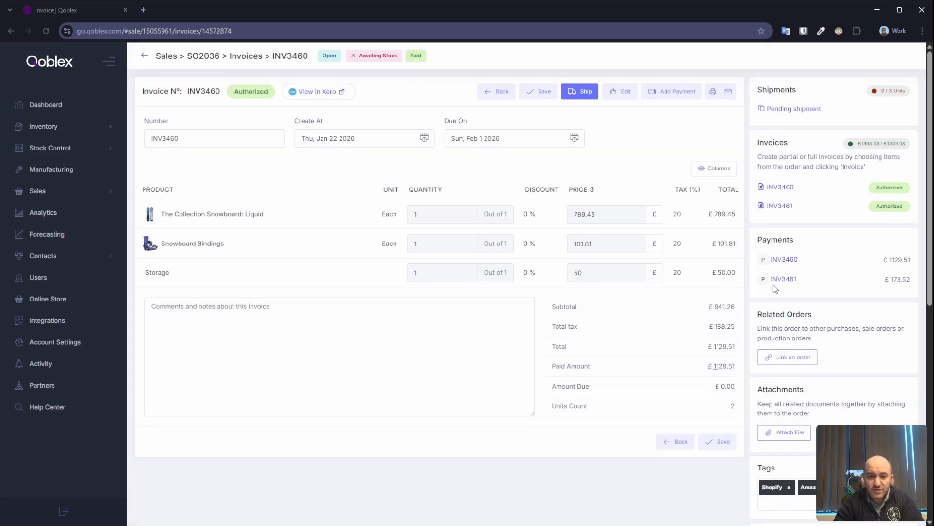
{"action": "left_click", "coordinate": [622, 93]}
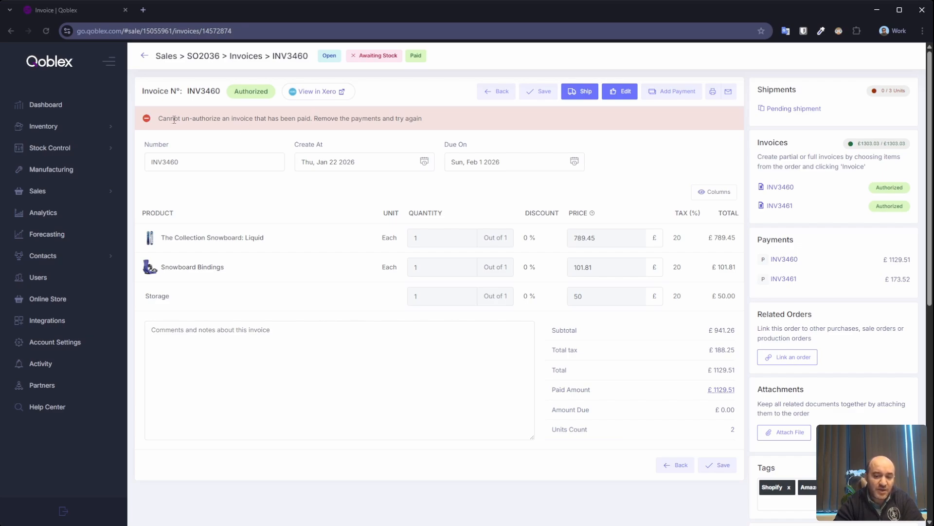
{"action": "left_click", "coordinate": [724, 391]}
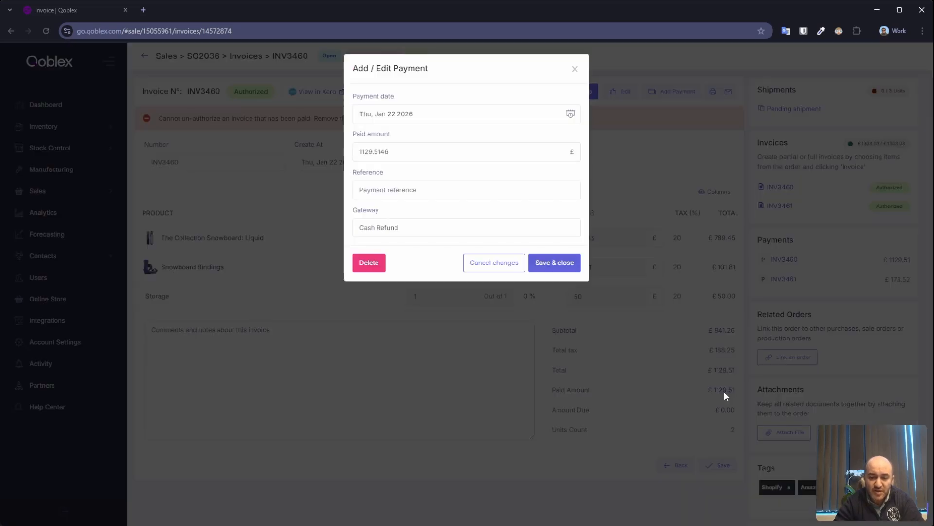
{"action": "left_click", "coordinate": [369, 260]}
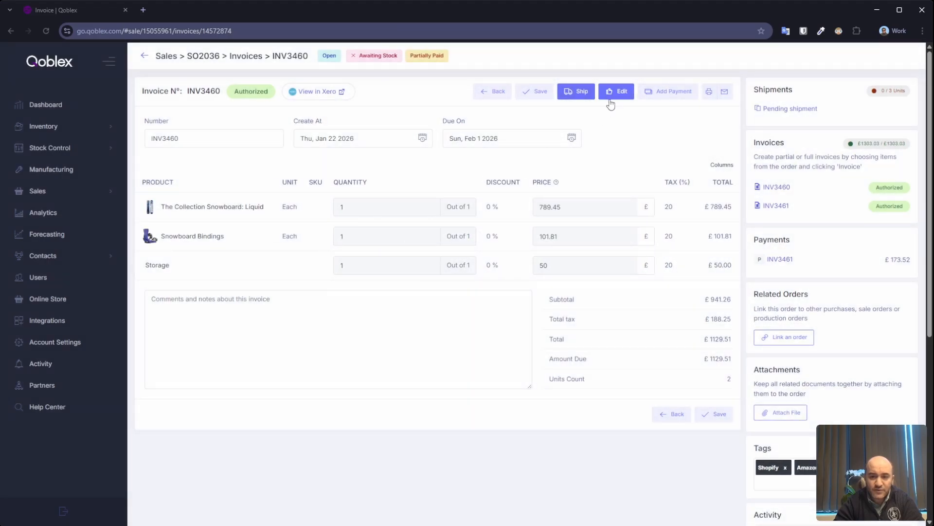
{"action": "left_click", "coordinate": [612, 91]}
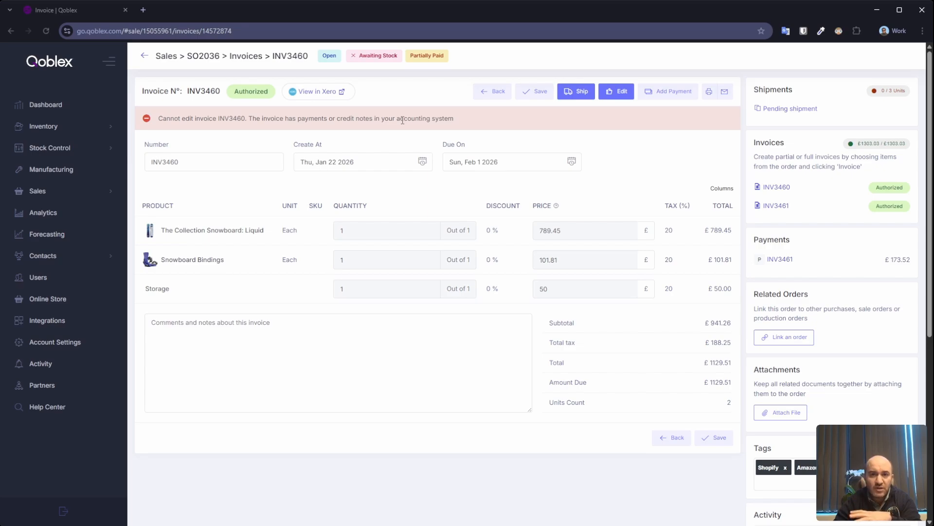
Open the first invoice in Xero, remove its 22 Jan 2026 payment and reload the invoice
{"action": "left_click", "coordinate": [319, 93]}
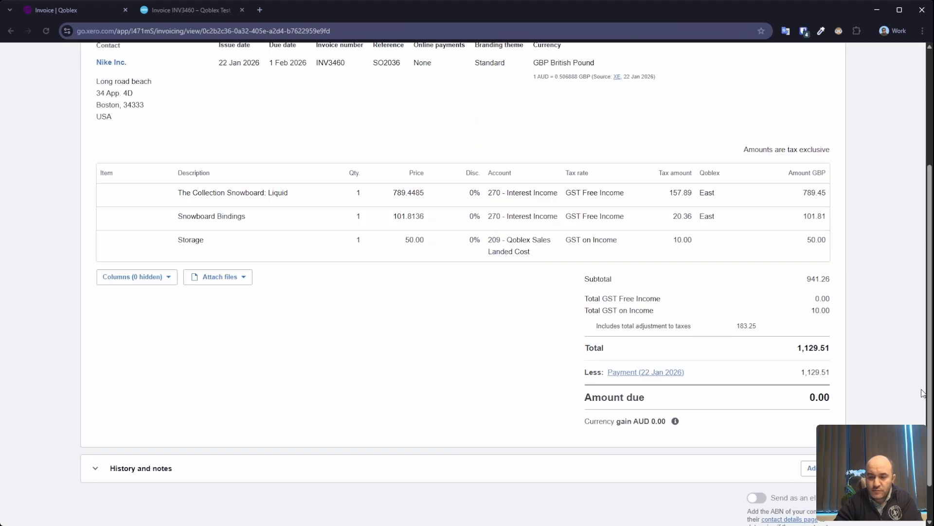
{"action": "left_click", "coordinate": [622, 372]}
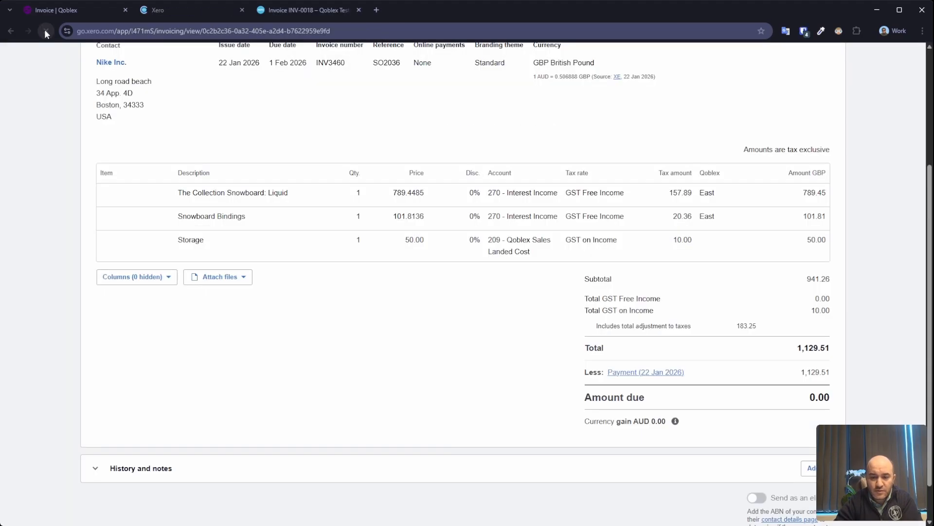
{"action": "left_click", "coordinate": [46, 31]}
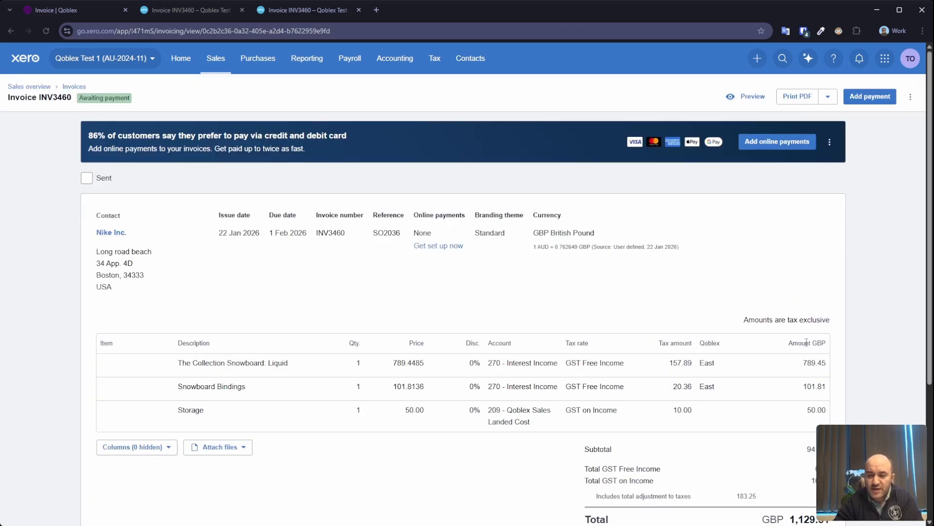
{"action": "mouse_move", "coordinate": [930, 368]}
{"action": "left_mouse_down"}
{"action": "mouse_move", "coordinate": [930, 441]}
{"action": "mouse_move", "coordinate": [930, 380]}
{"action": "left_mouse_up"}
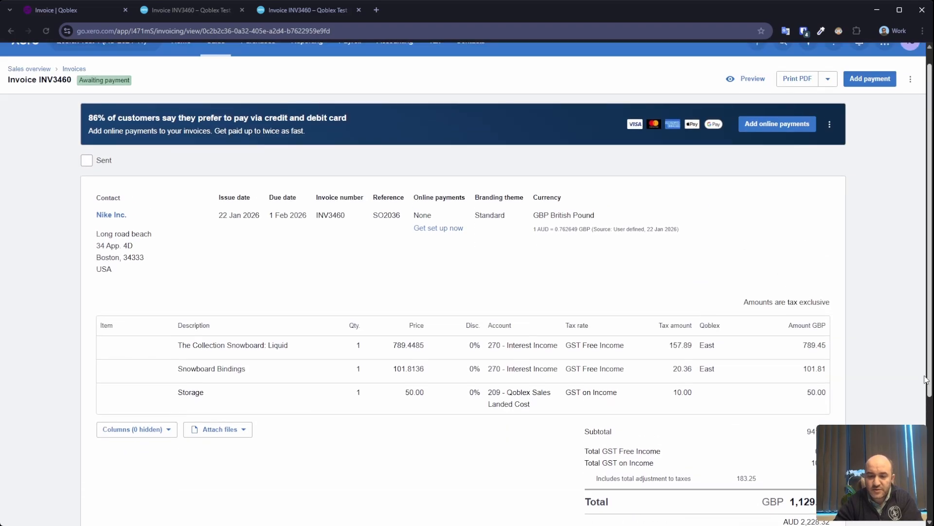
Back in Qoblex, edit the first invoice to price the snowboard at £800 and the Snowboard Bindings at £105, and authorize it
{"action": "left_click", "coordinate": [68, 9]}
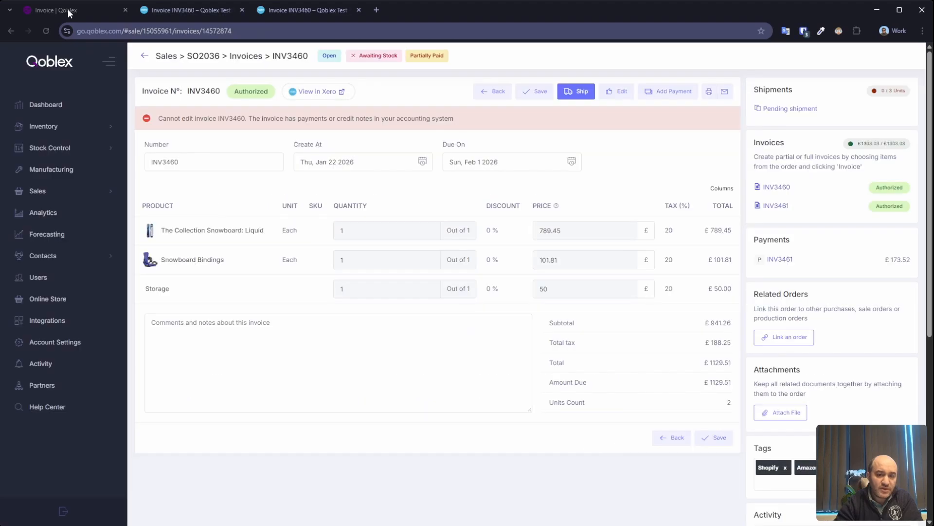
{"action": "left_click", "coordinate": [609, 93]}
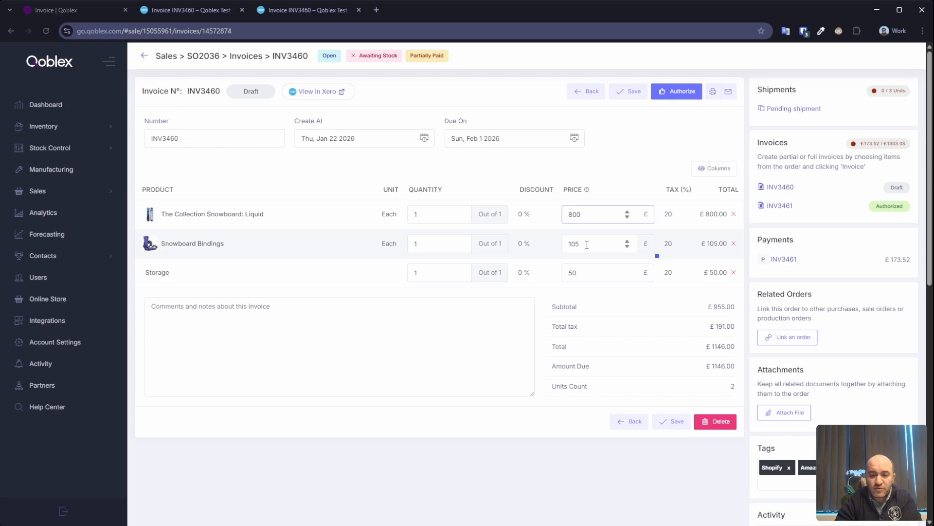
{"action": "left_click", "coordinate": [671, 98]}
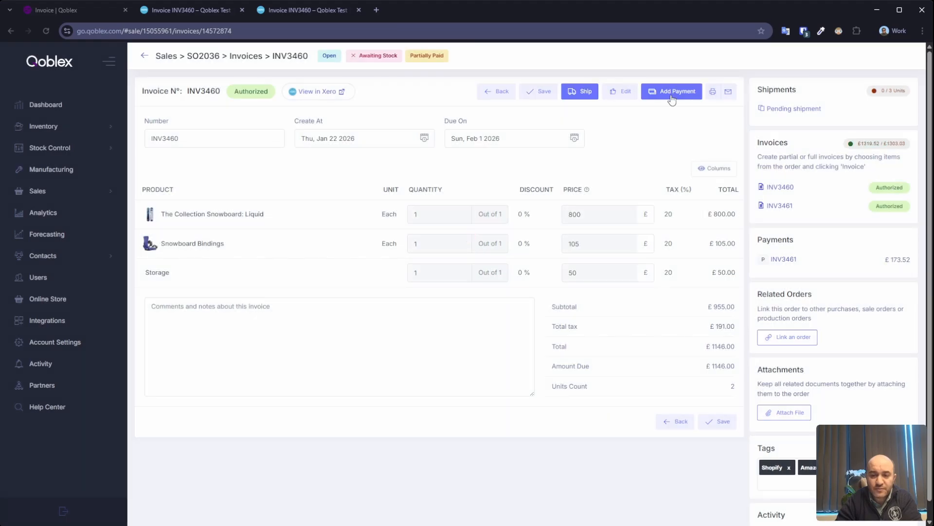
Try to record a payment of £1146 dated Jan 22 2026 on the repriced invoice
{"action": "left_click", "coordinate": [686, 93]}
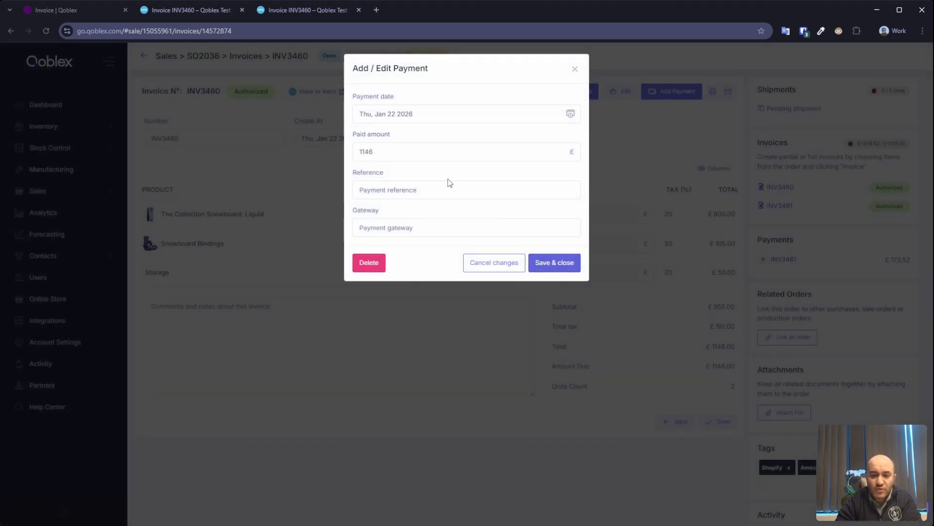
{"action": "left_click", "coordinate": [550, 265]}
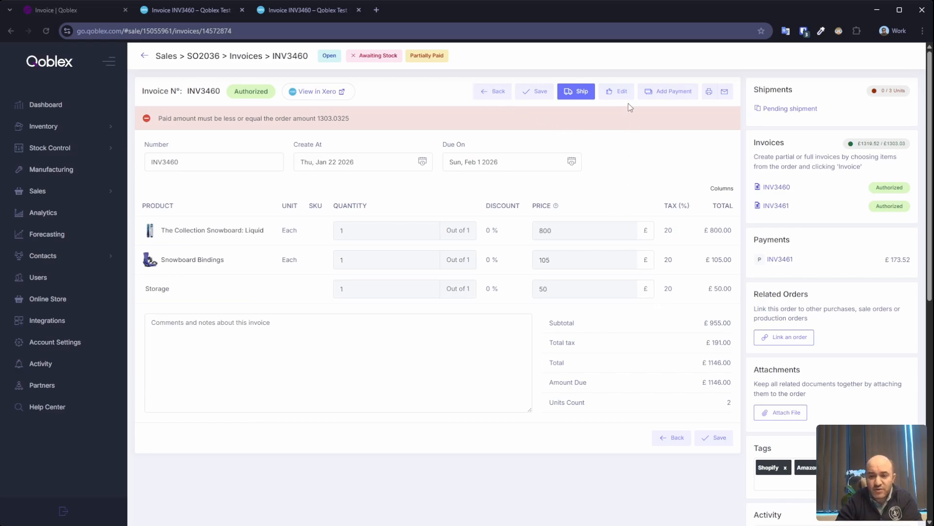
Return the first invoice to draft, and in the sales order price the snowboard at £800 and the Snowboard Bindings at £105, saving the order
{"action": "left_click", "coordinate": [622, 92]}
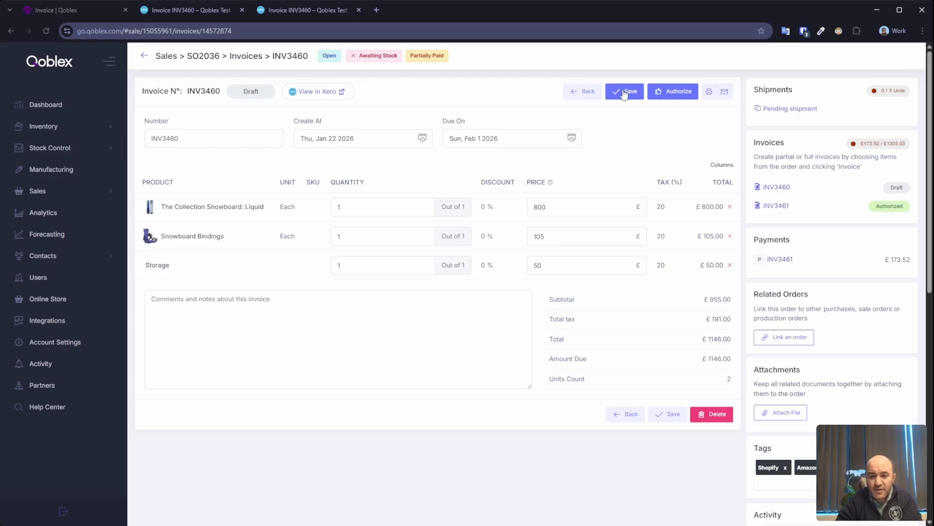
{"action": "left_click", "coordinate": [625, 92]}
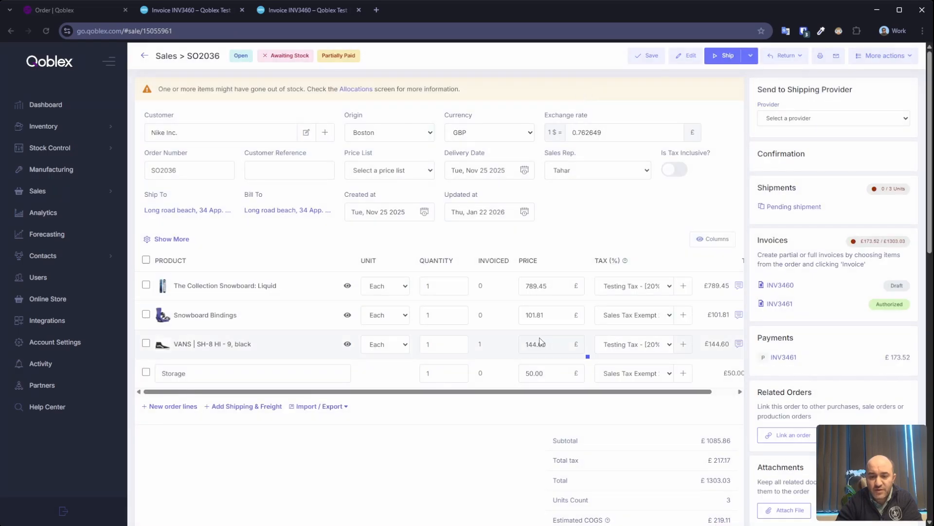
{"action": "left_click_drag", "start_coordinate": [552, 286], "coordinate": [484, 286]}
{"action": "type", "text": "8"}
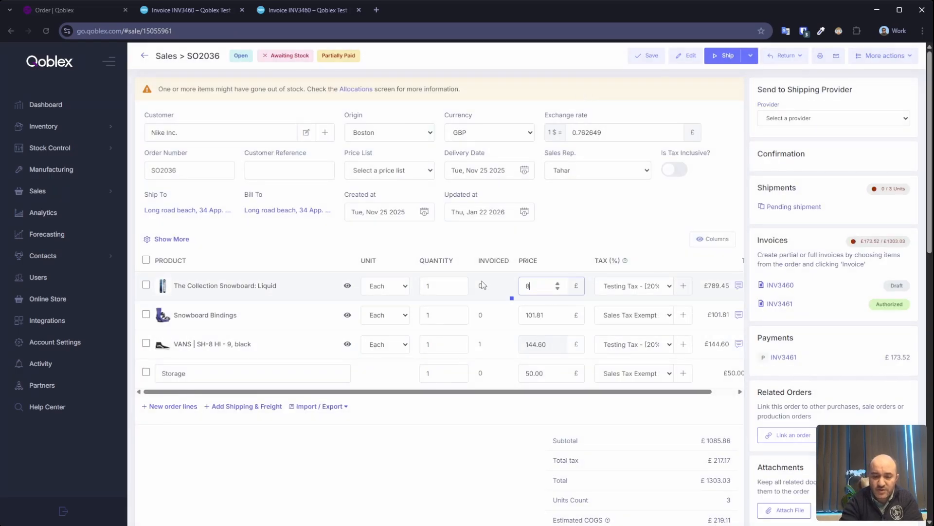
{"action": "type", "text": "00"}
{"action": "double_click", "coordinate": [528, 314]}
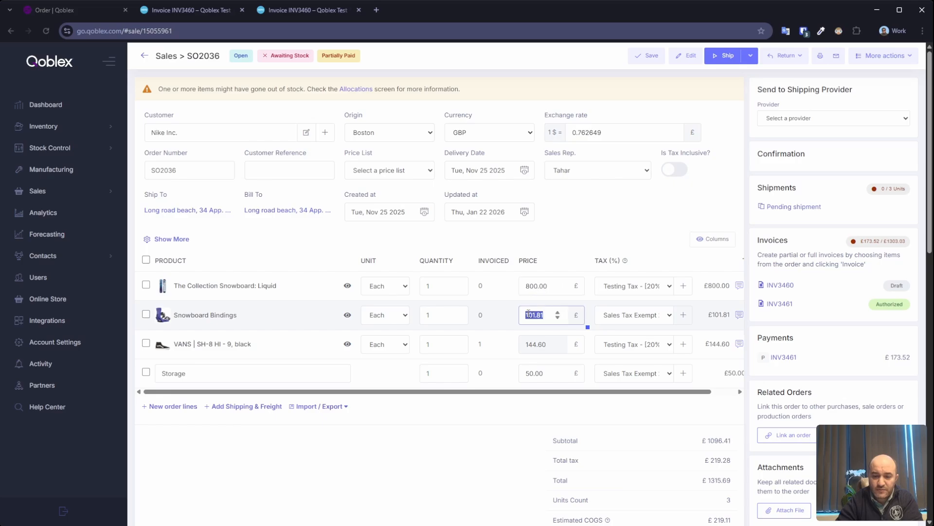
{"action": "type", "text": "105"}
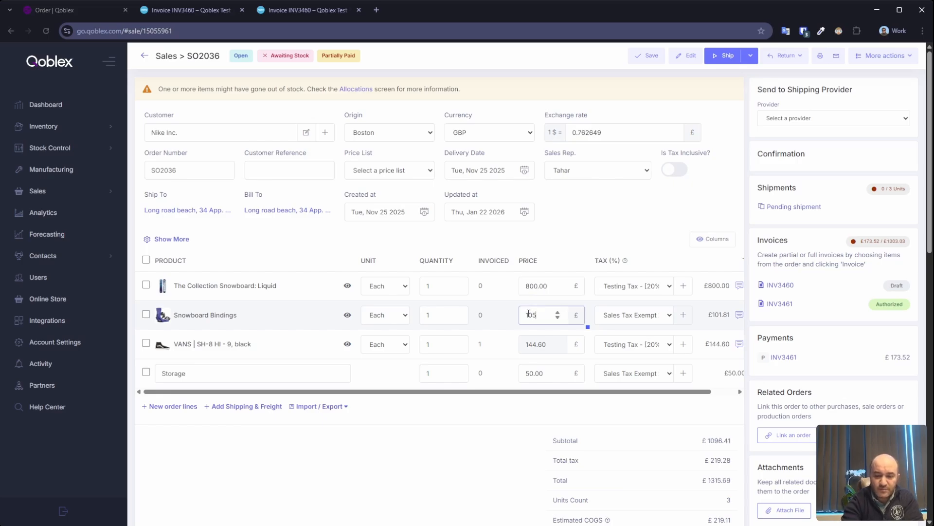
{"action": "left_click", "coordinate": [647, 58]}
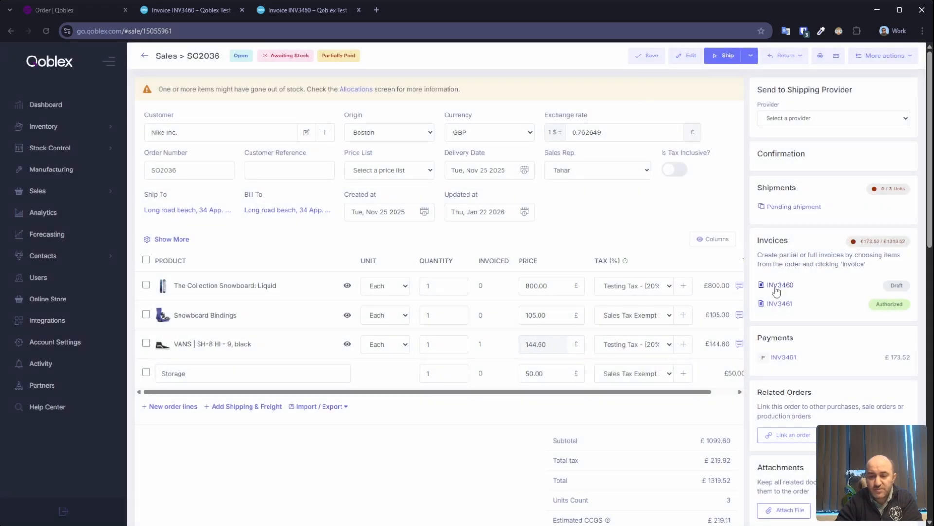
Authorize the first invoice and record a payment of £1146 dated Jan 22 2026 on it
{"action": "left_click", "coordinate": [778, 286]}
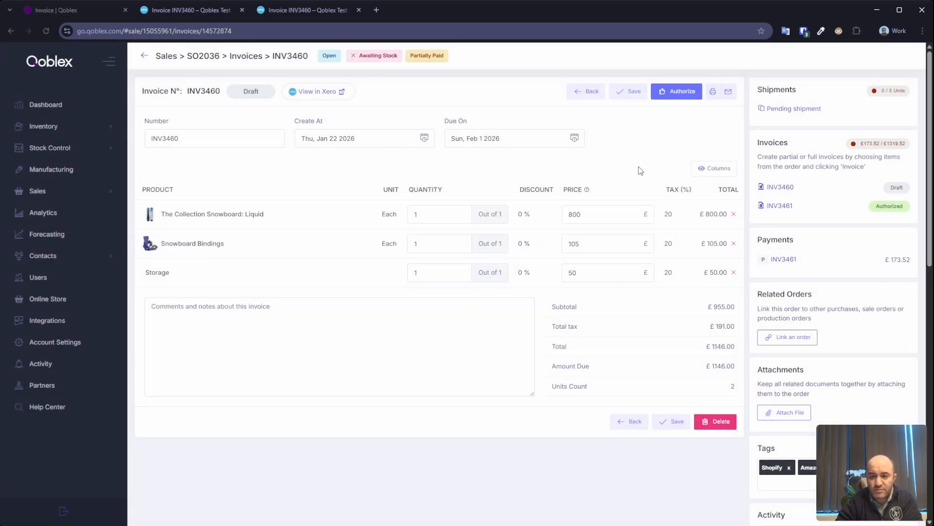
{"action": "left_click", "coordinate": [667, 92]}
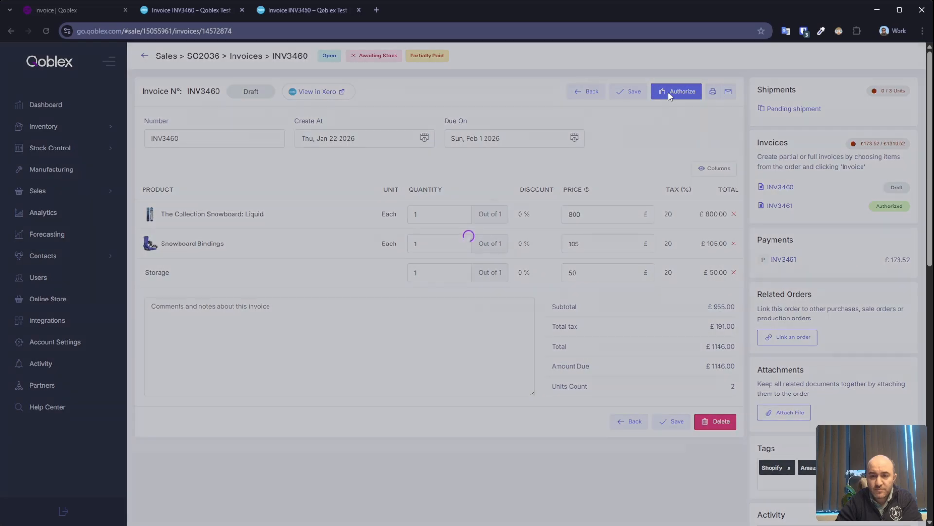
{"action": "left_click", "coordinate": [678, 91]}
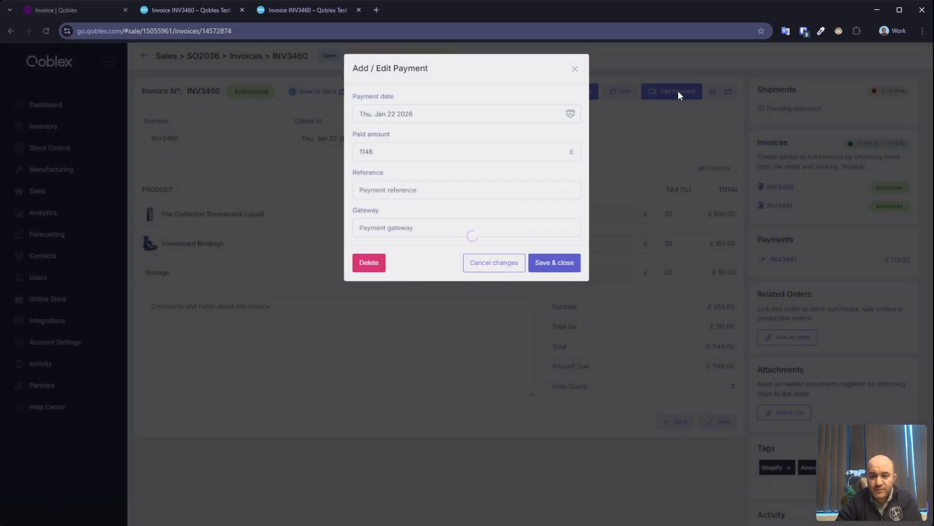
{"action": "left_click", "coordinate": [554, 263]}
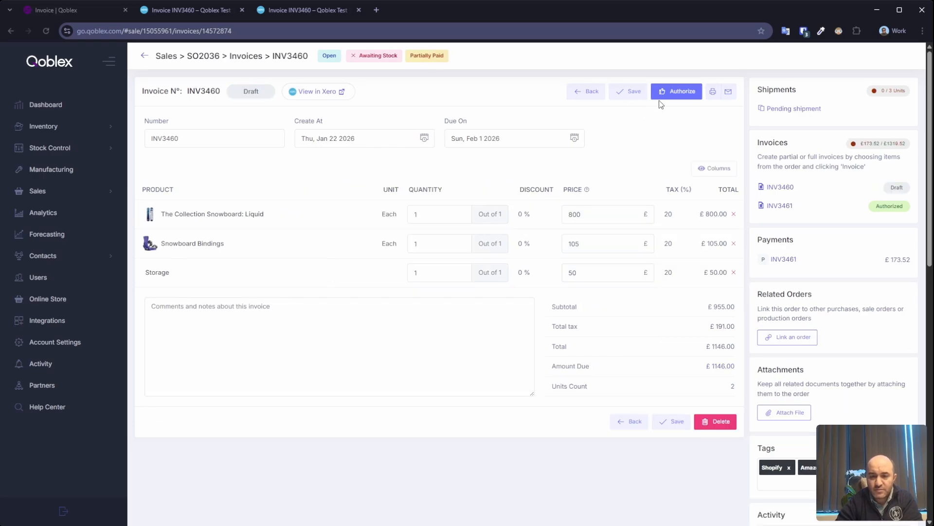
{"action": "left_click", "coordinate": [671, 92]}
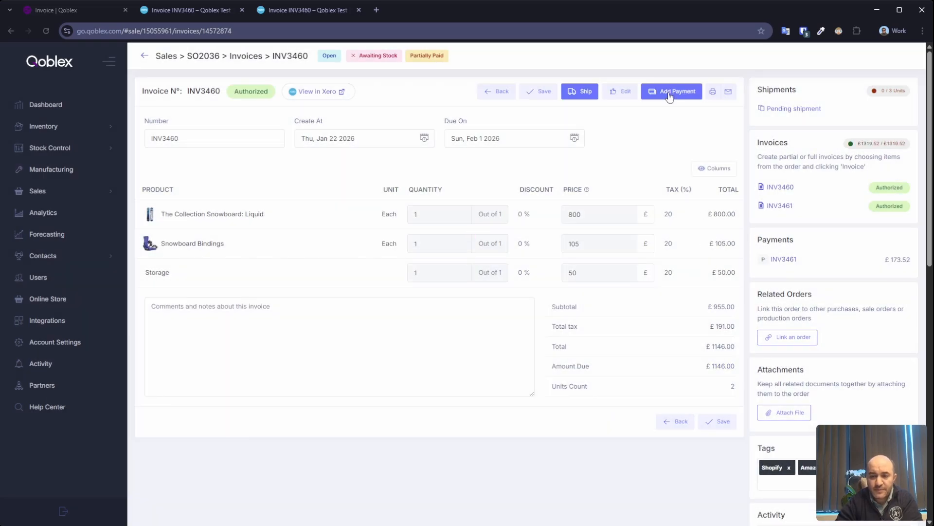
{"action": "left_click", "coordinate": [678, 90]}
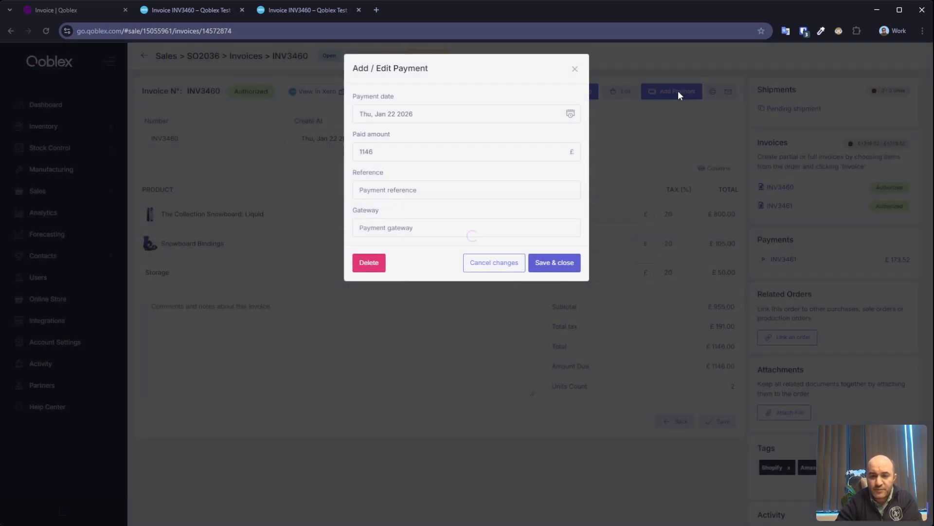
{"action": "left_click", "coordinate": [554, 263]}
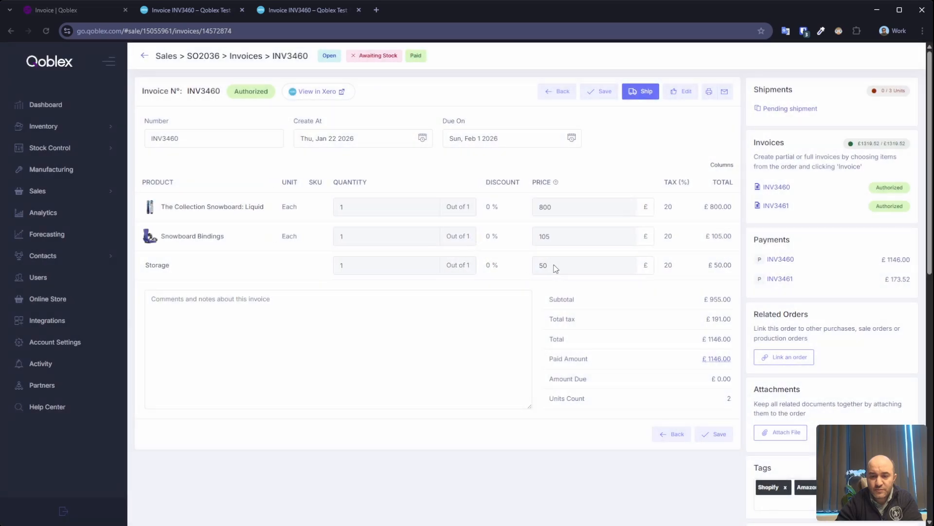
Check the sales order's invoiced total, and find the order by its number in the sales orders list to check its invoiced and paid status
{"action": "left_click", "coordinate": [555, 93]}
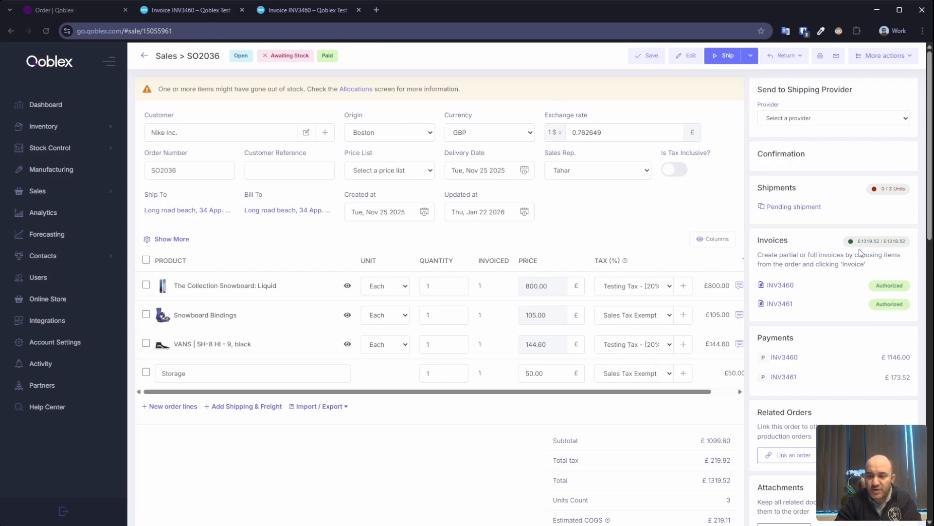
{"action": "left_click_drag", "start_coordinate": [857, 244], "coordinate": [906, 243]}
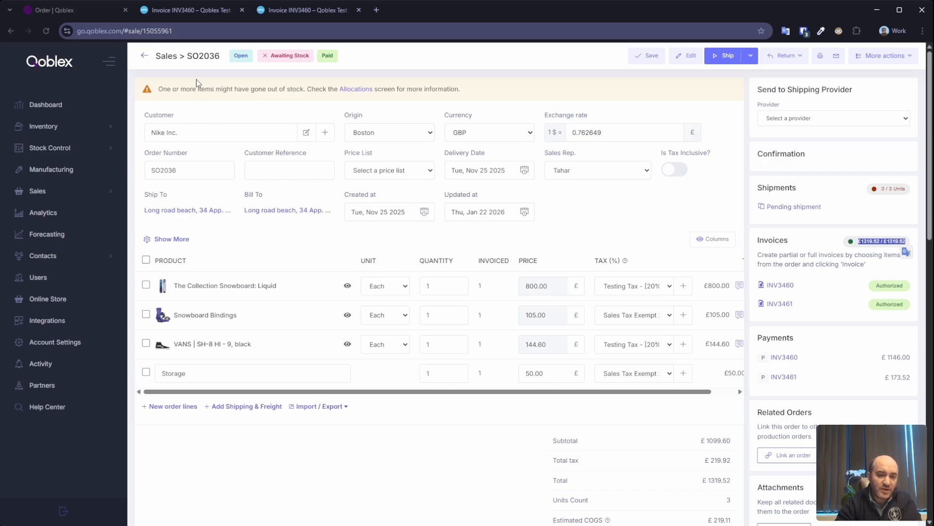
{"action": "left_click", "coordinate": [57, 194]}
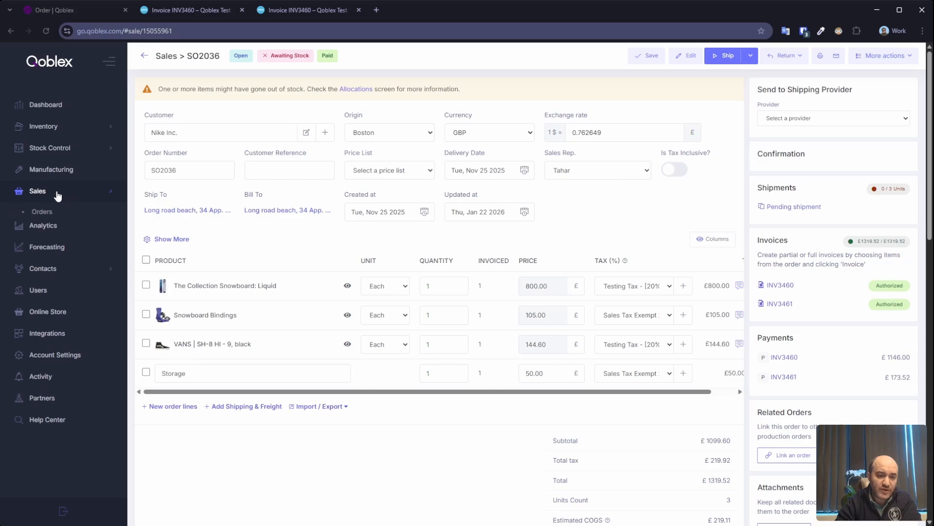
{"action": "double_click", "coordinate": [197, 56]}
{"action": "key", "text": "ctrl+c"}
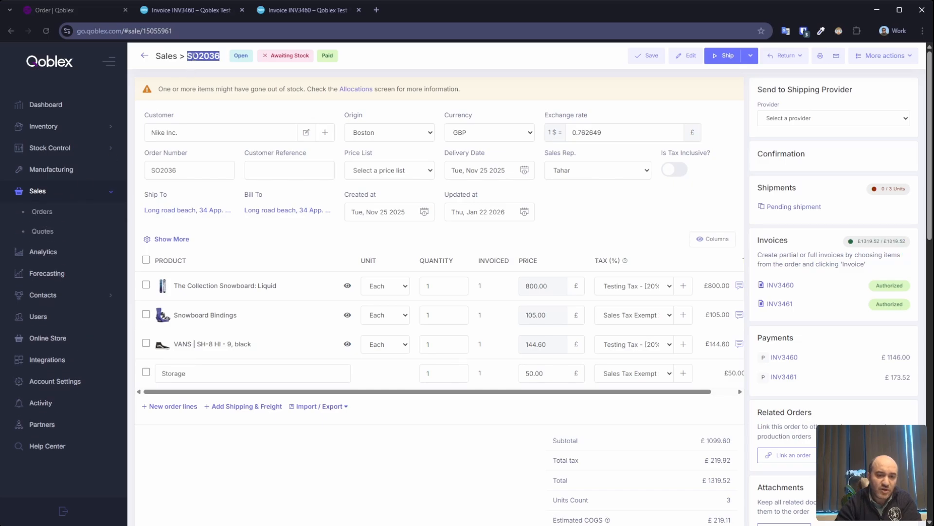
{"action": "left_click", "coordinate": [39, 214]}
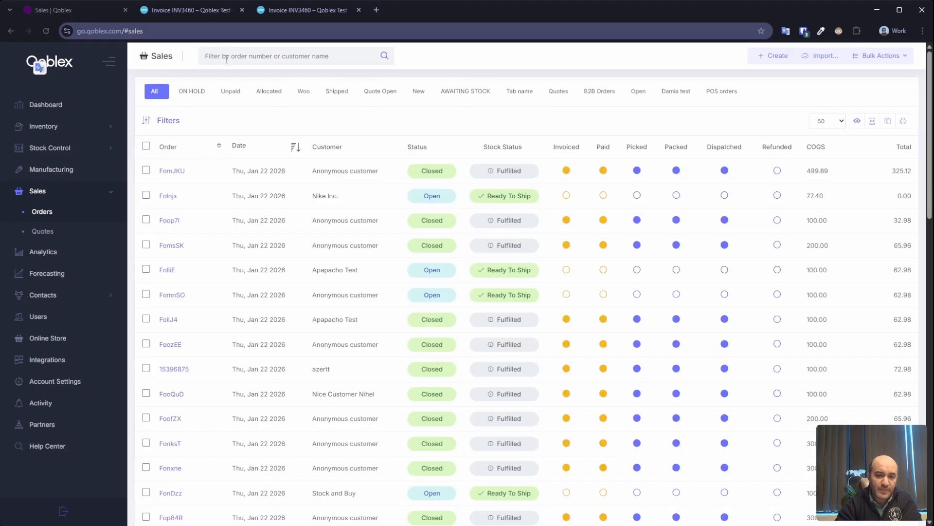
{"action": "left_click", "coordinate": [226, 57]}
{"action": "key", "text": "ctrl+v"}
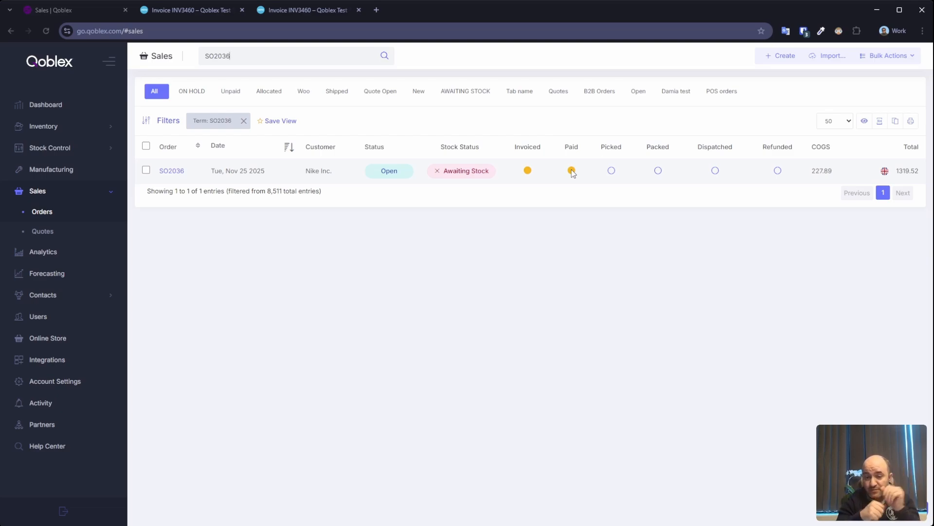
{"action": "key", "text": "alt+Tab"}
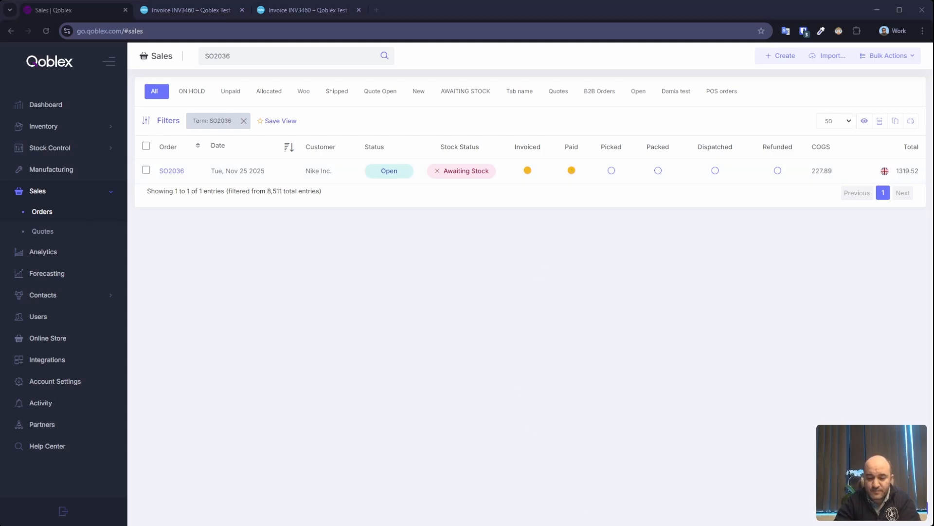